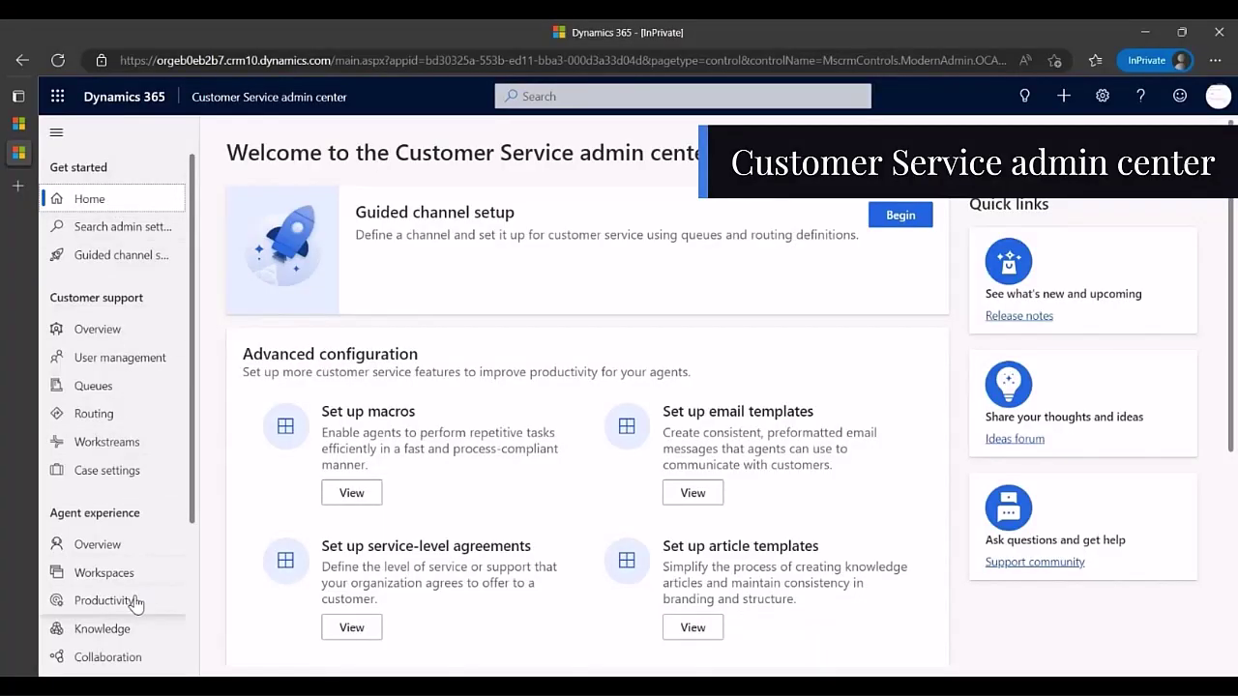
Step: Open the integrated search providers list from the Knowledge settings
{"action": "left_click", "coordinate": [139, 630]}
{"action": "scroll", "coordinate": [208, 588], "scroll_direction": "down", "scroll_amount": 1}
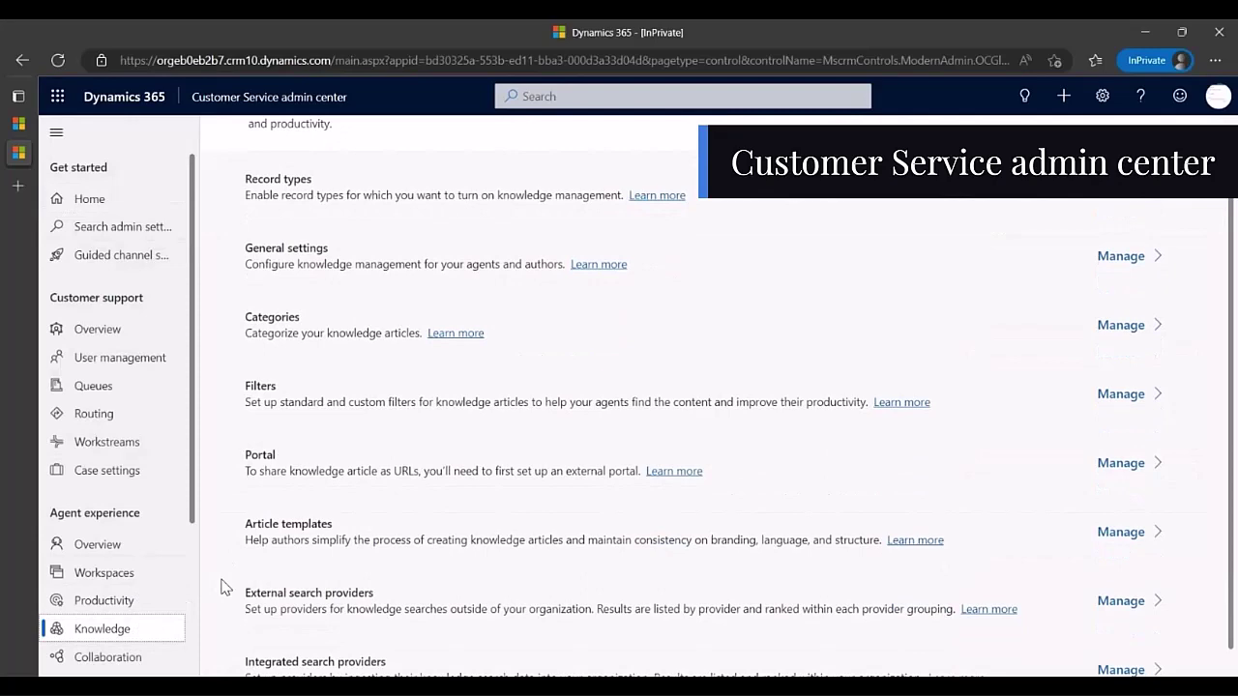
{"action": "scroll", "coordinate": [220, 586], "scroll_direction": "down", "scroll_amount": 1}
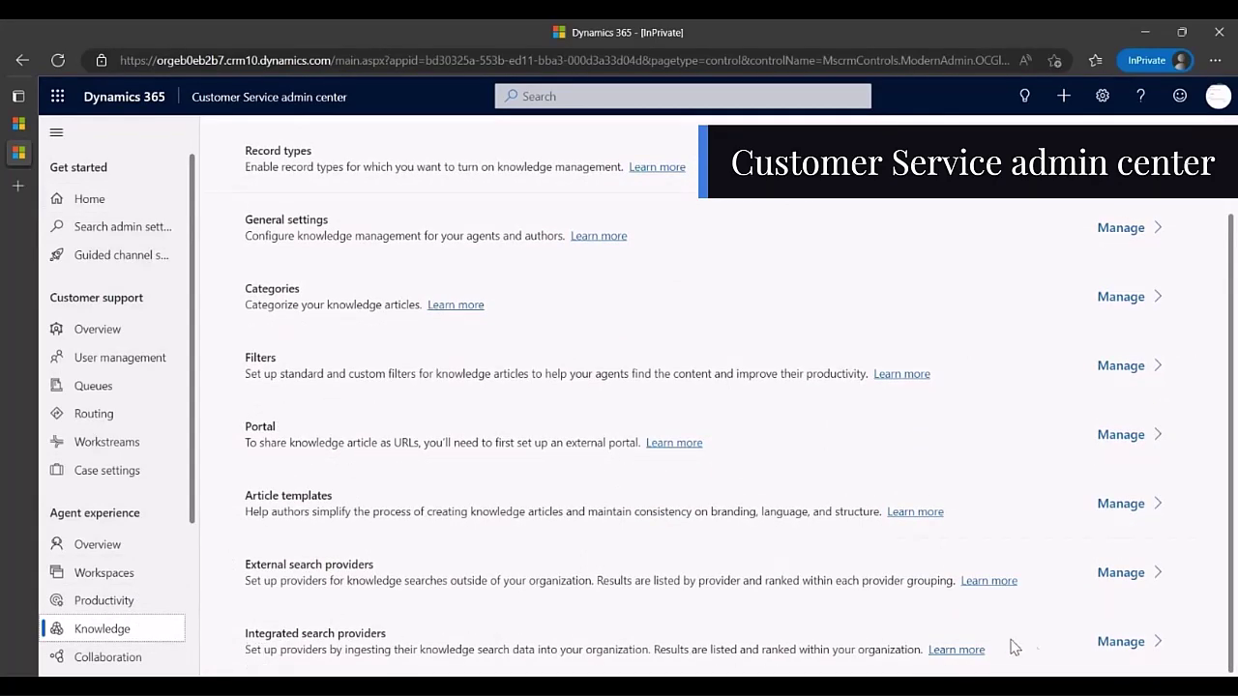
{"action": "left_click", "coordinate": [1099, 642]}
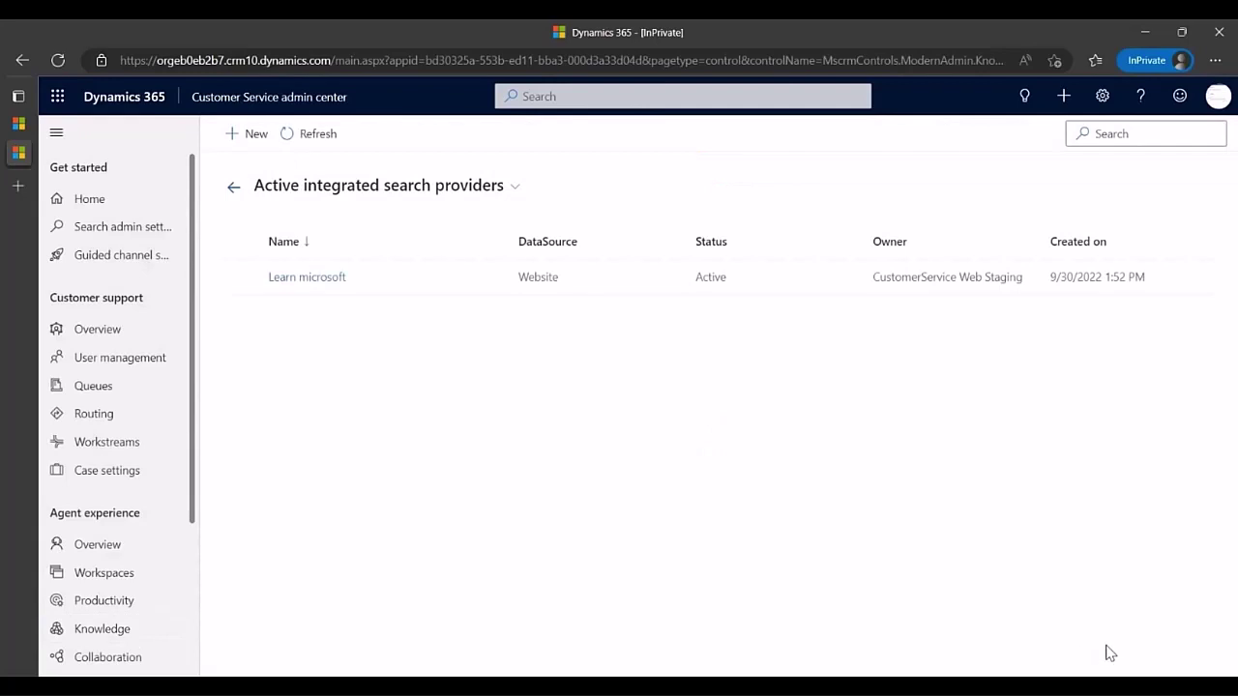
Step: Create a new search provider named support.microsoft.com with description SMC
{"action": "left_click", "coordinate": [259, 137]}
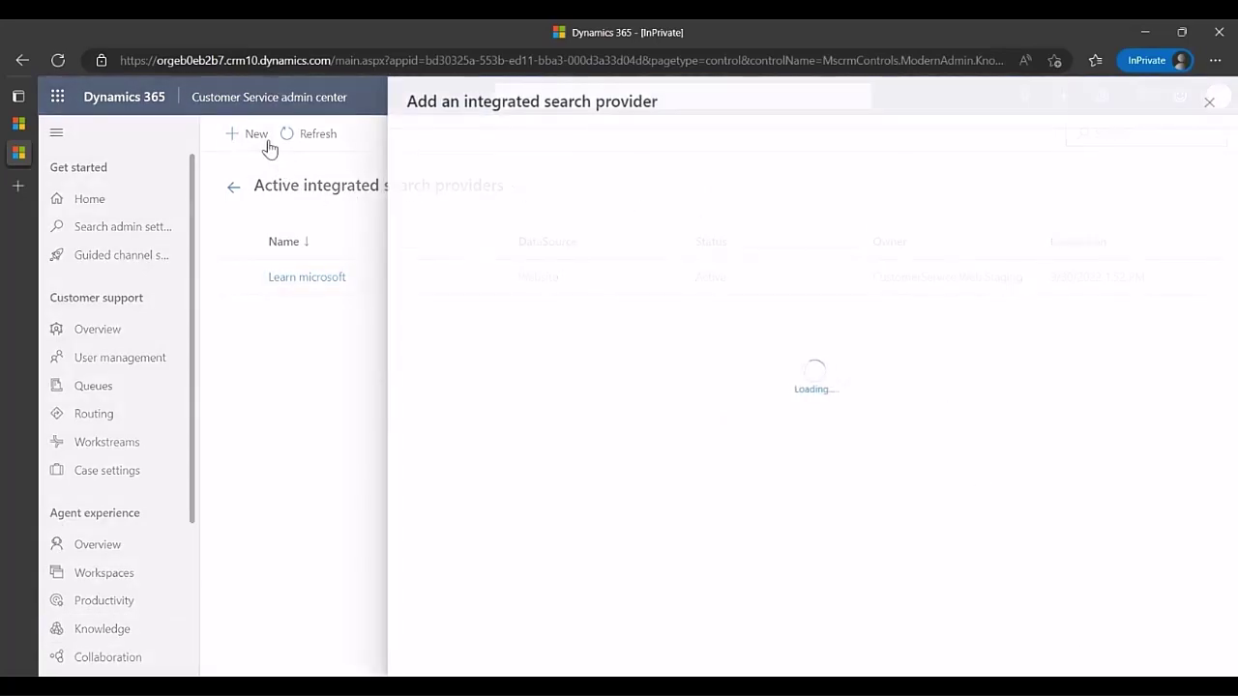
{"action": "left_click", "coordinate": [724, 209]}
{"action": "type", "text": "support.micro"}
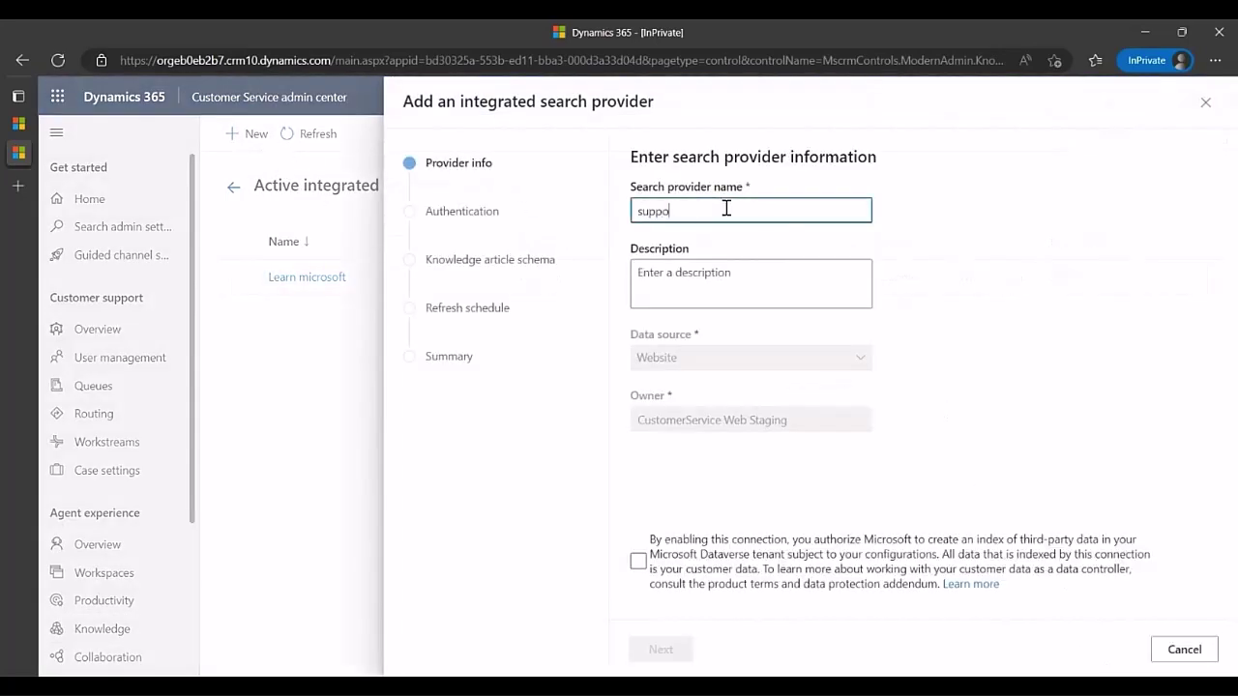
{"action": "type", "text": "soft.com"}
{"action": "key", "text": "Tab"}
{"action": "type", "text": "SMC"}
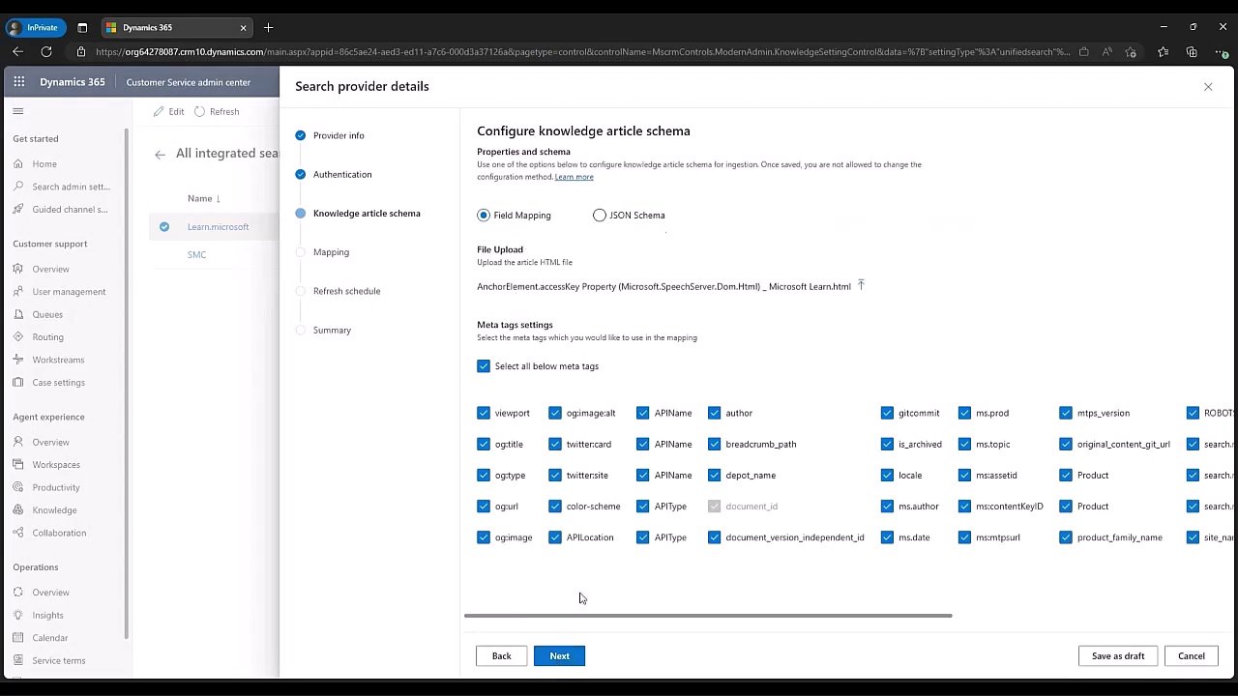
Step: Move past the article schema step and validate the knowledge article attribute mapping
{"action": "left_click", "coordinate": [575, 657]}
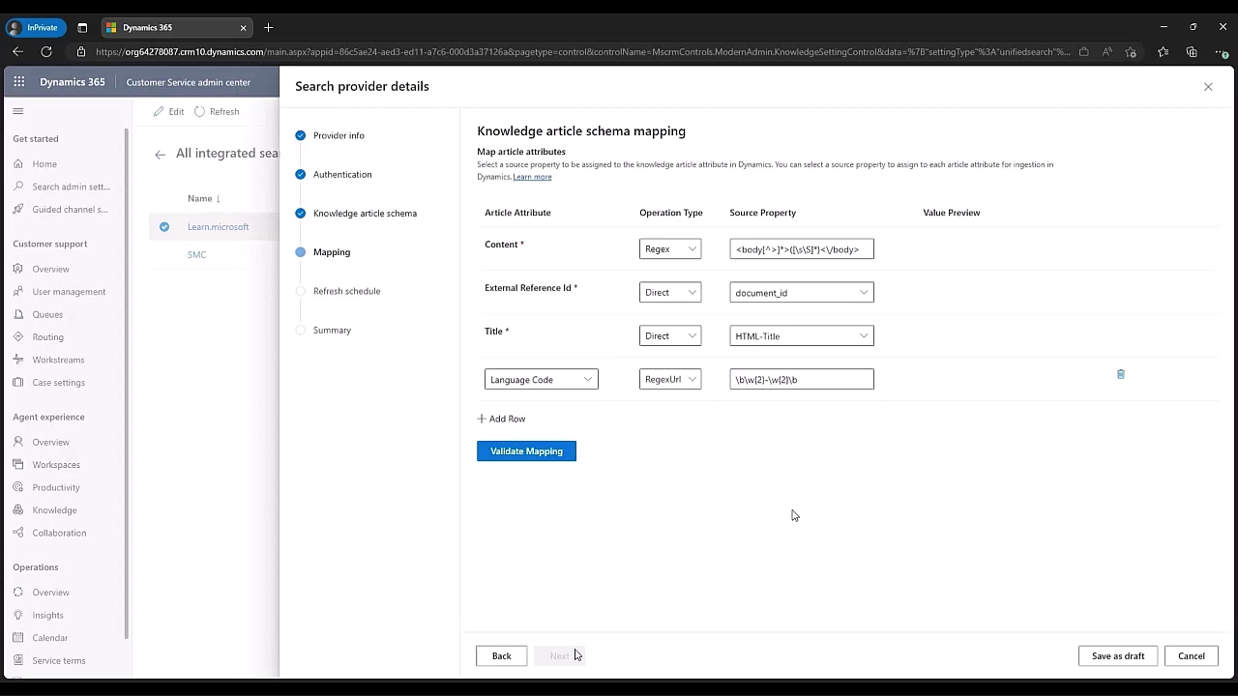
{"action": "left_click", "coordinate": [566, 458]}
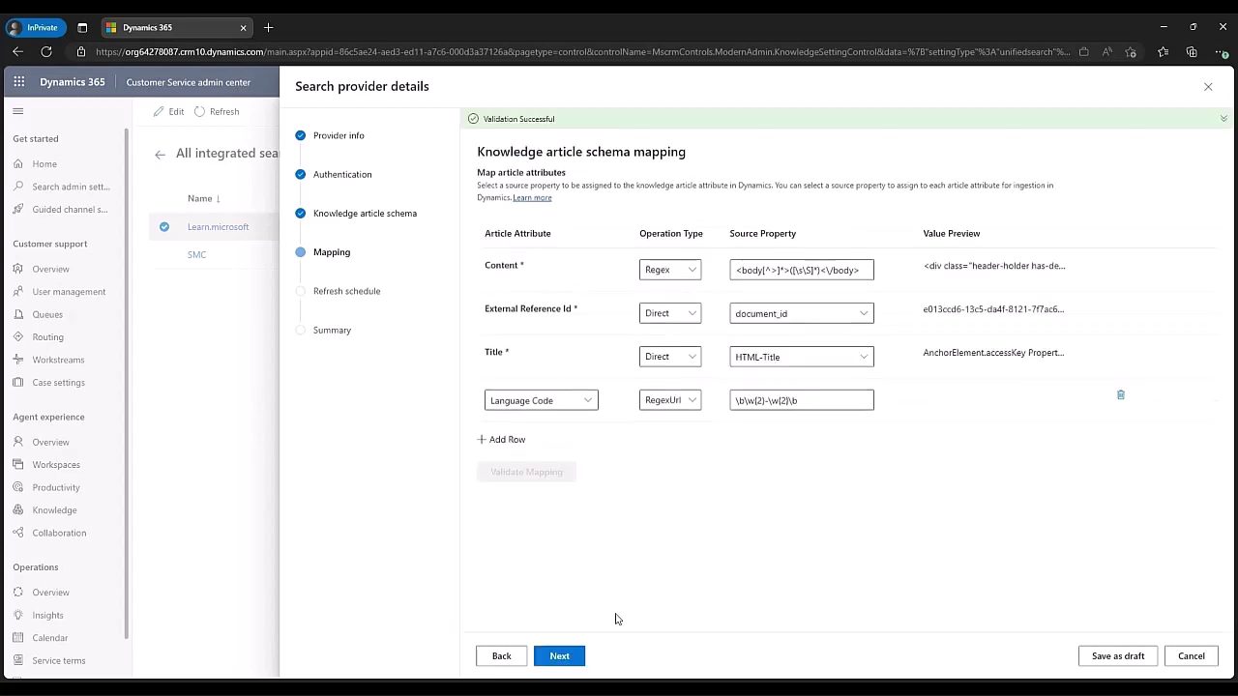
Step: Set refresh frequency to 45 mins and lookback period to 2 hours, then view the Summary
{"action": "left_click", "coordinate": [571, 659]}
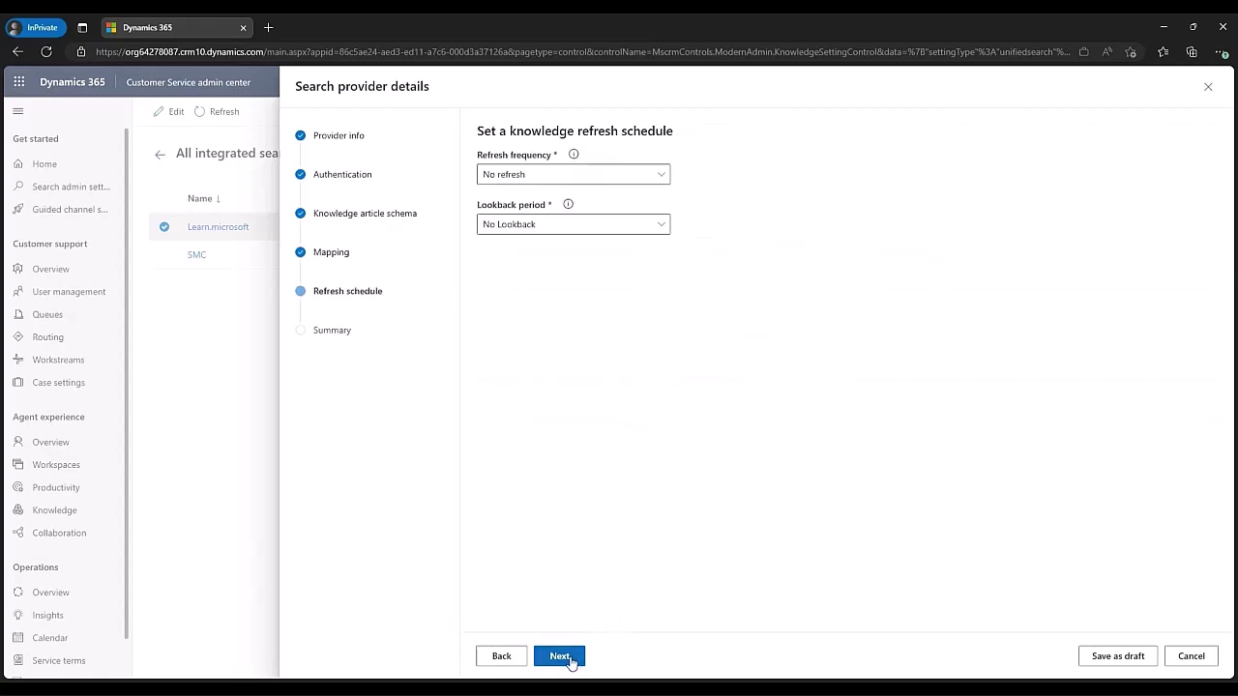
{"action": "left_click", "coordinate": [624, 177]}
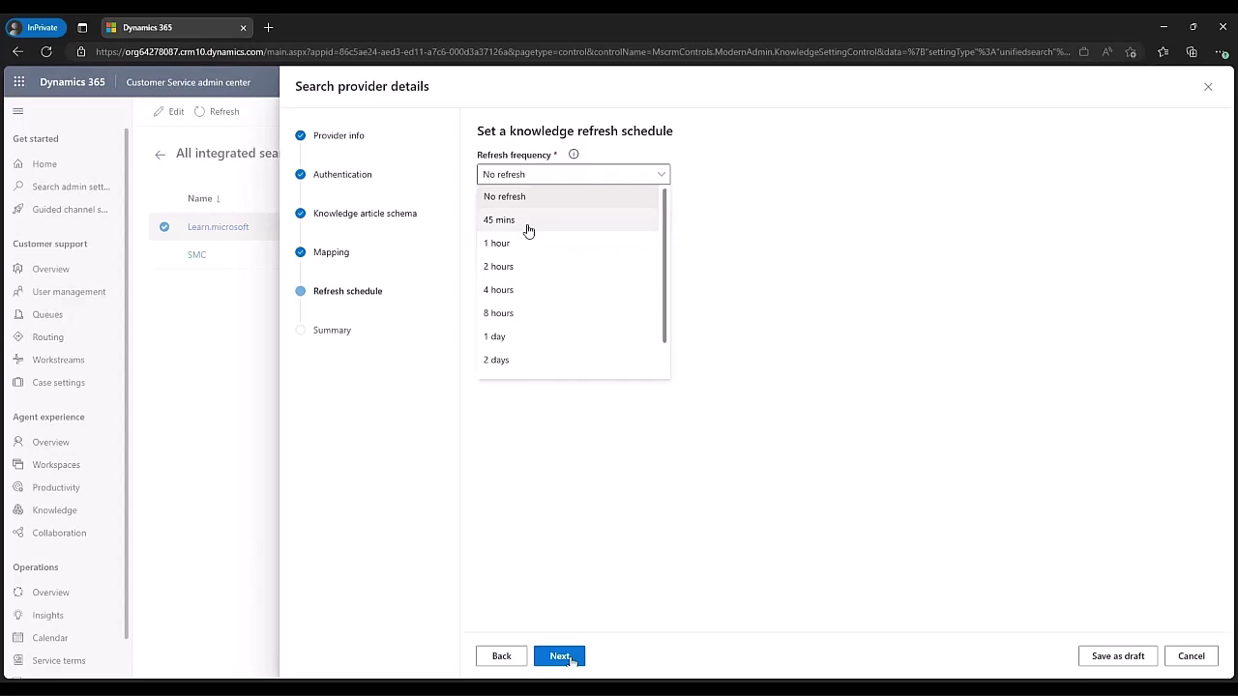
{"action": "left_click", "coordinate": [528, 221]}
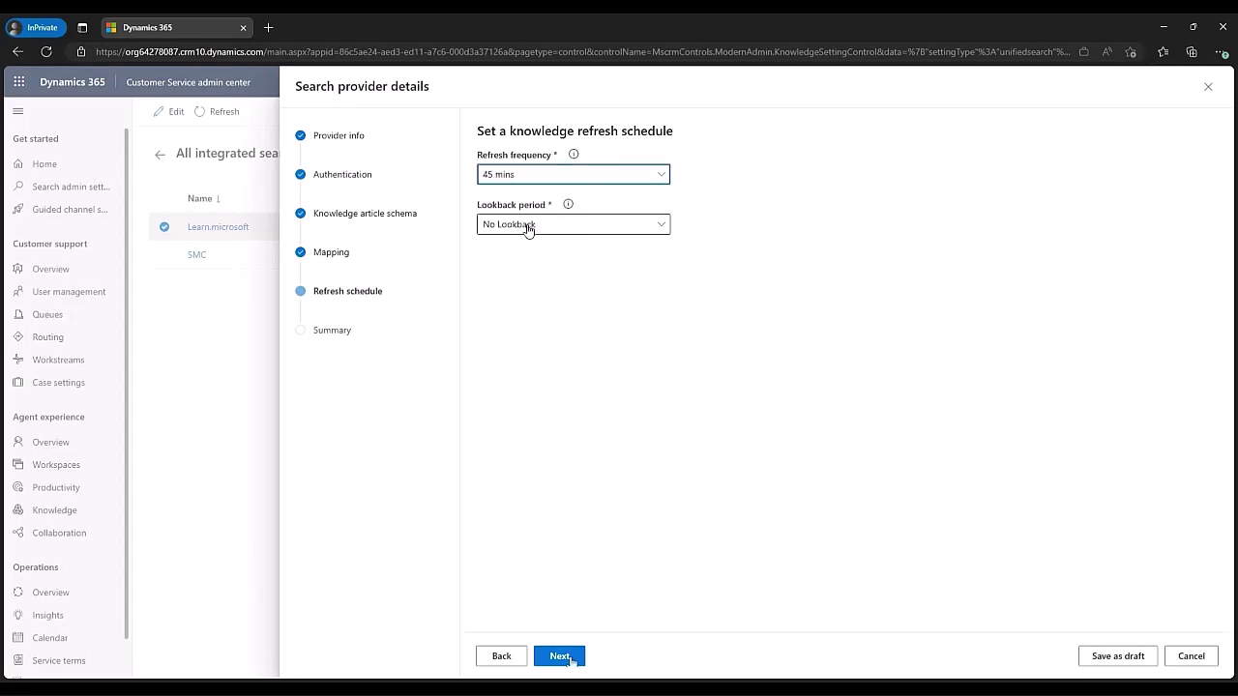
{"action": "left_click", "coordinate": [528, 225]}
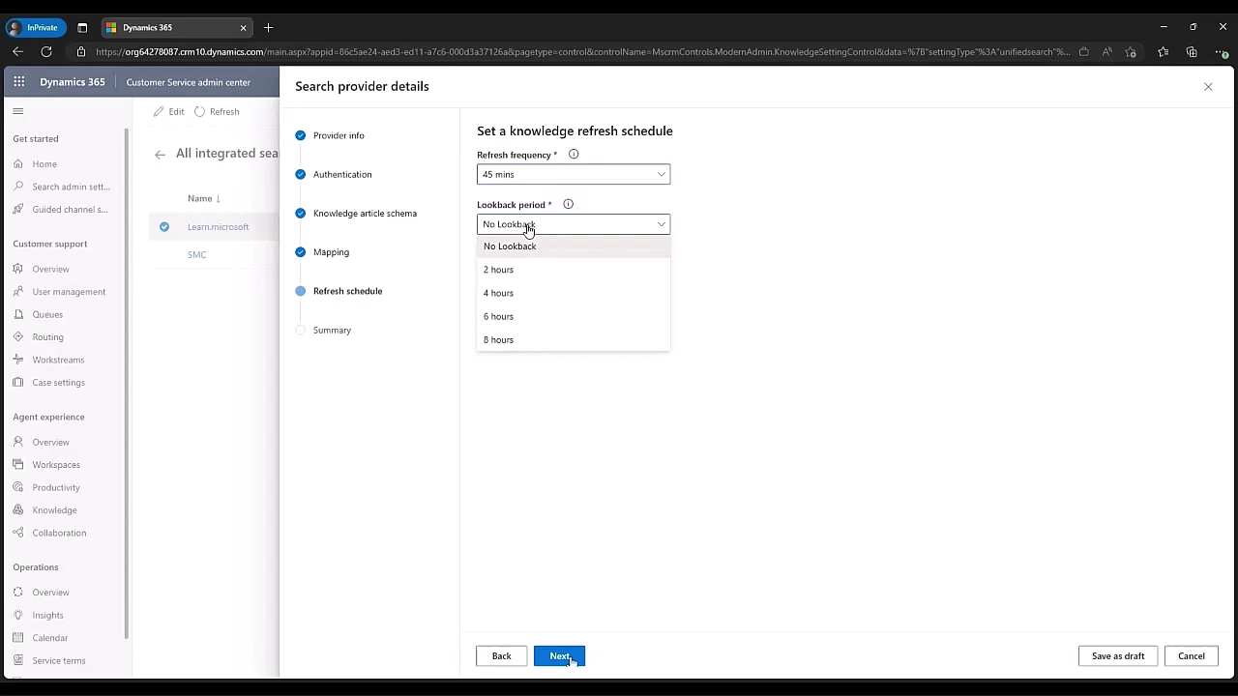
{"action": "left_click", "coordinate": [519, 272]}
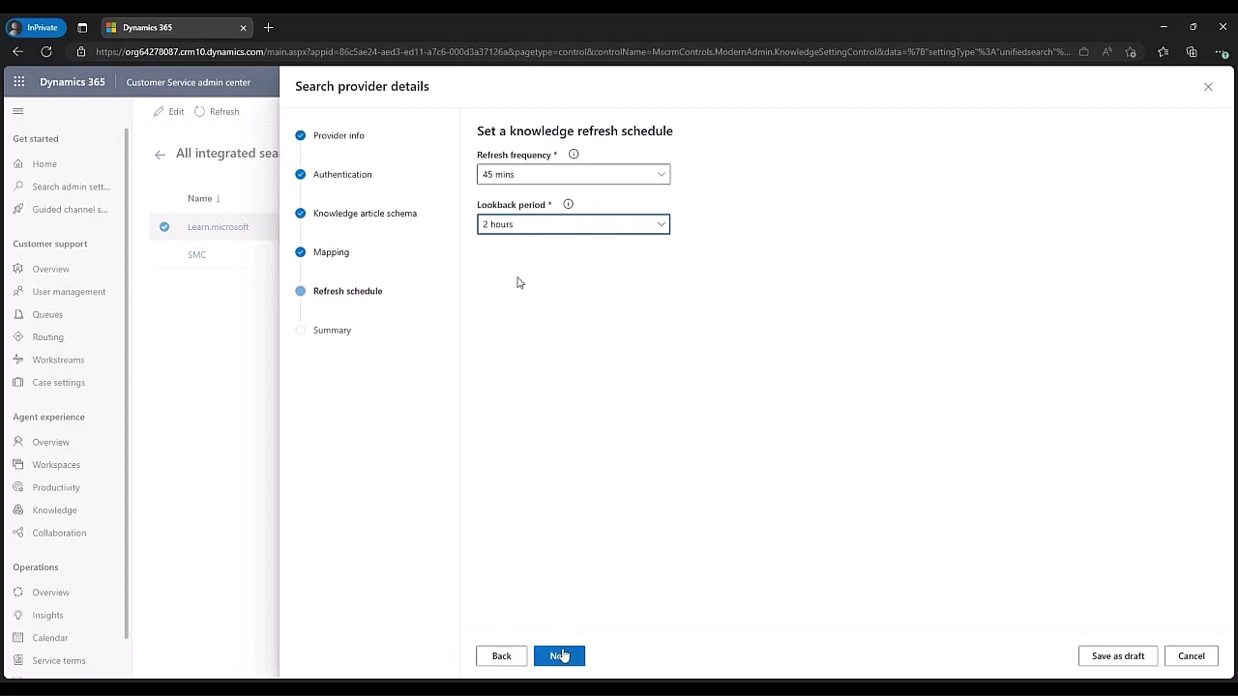
{"action": "left_click", "coordinate": [561, 656]}
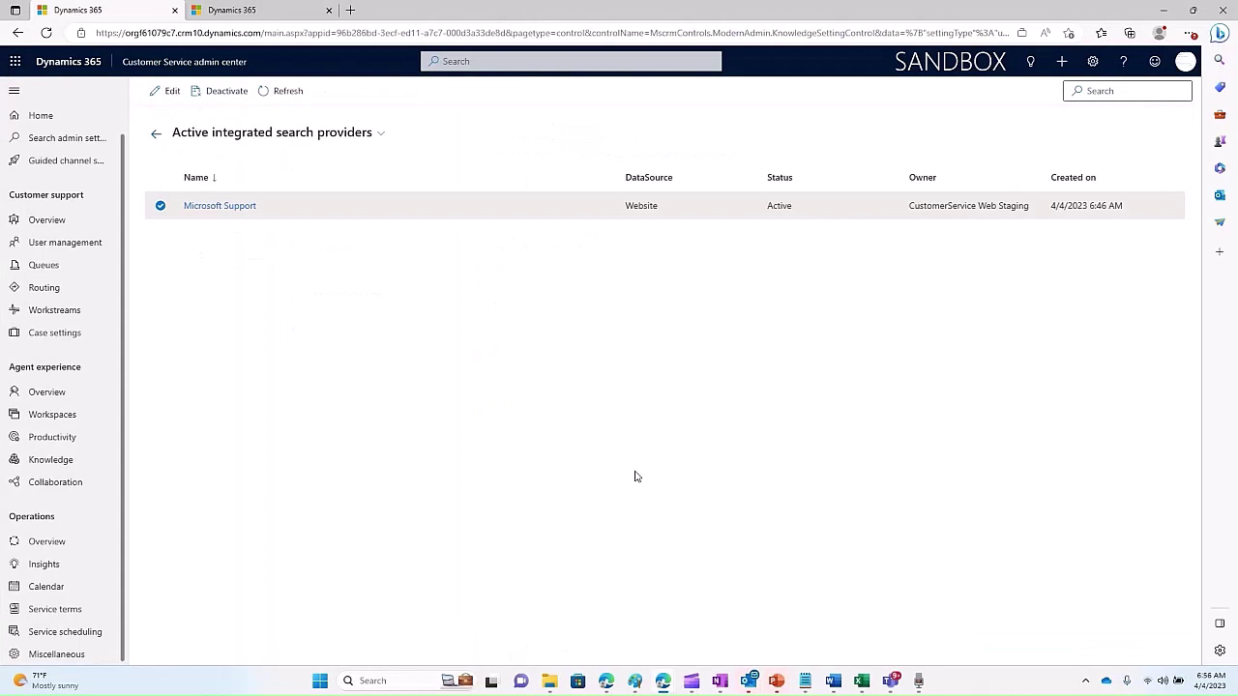
Step: Open the Microsoft Support provider's details and view its Insights tab
{"action": "left_click", "coordinate": [232, 208]}
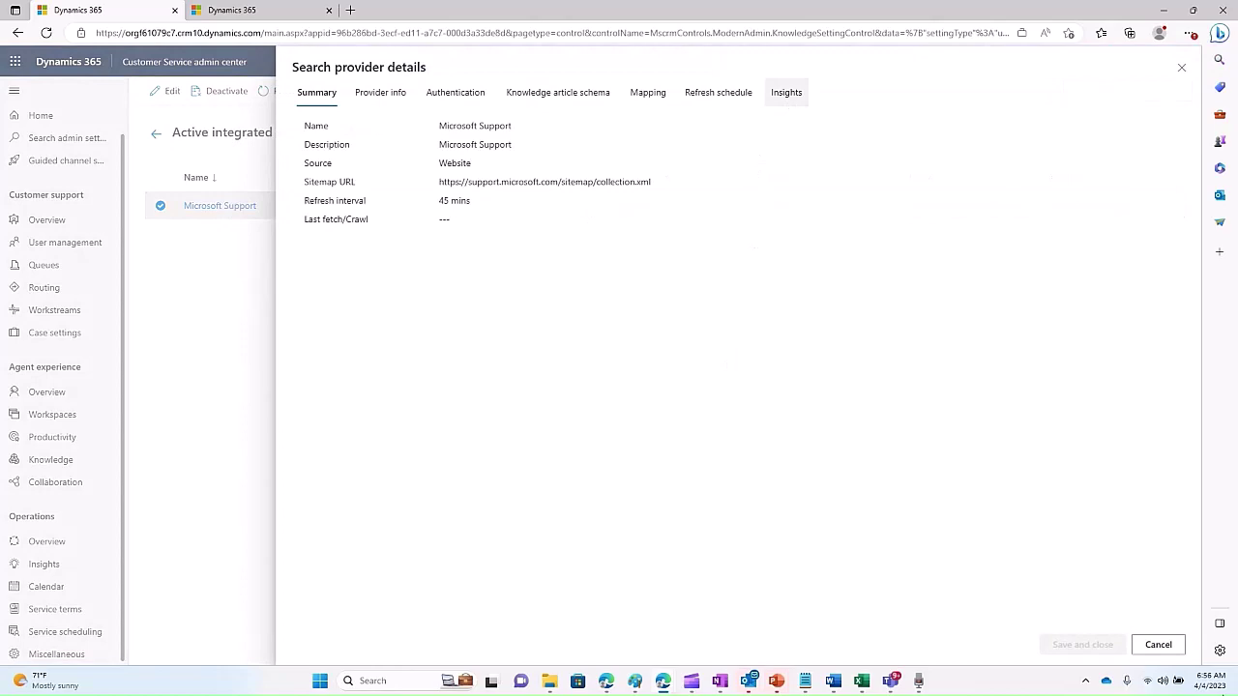
{"action": "left_click", "coordinate": [788, 97]}
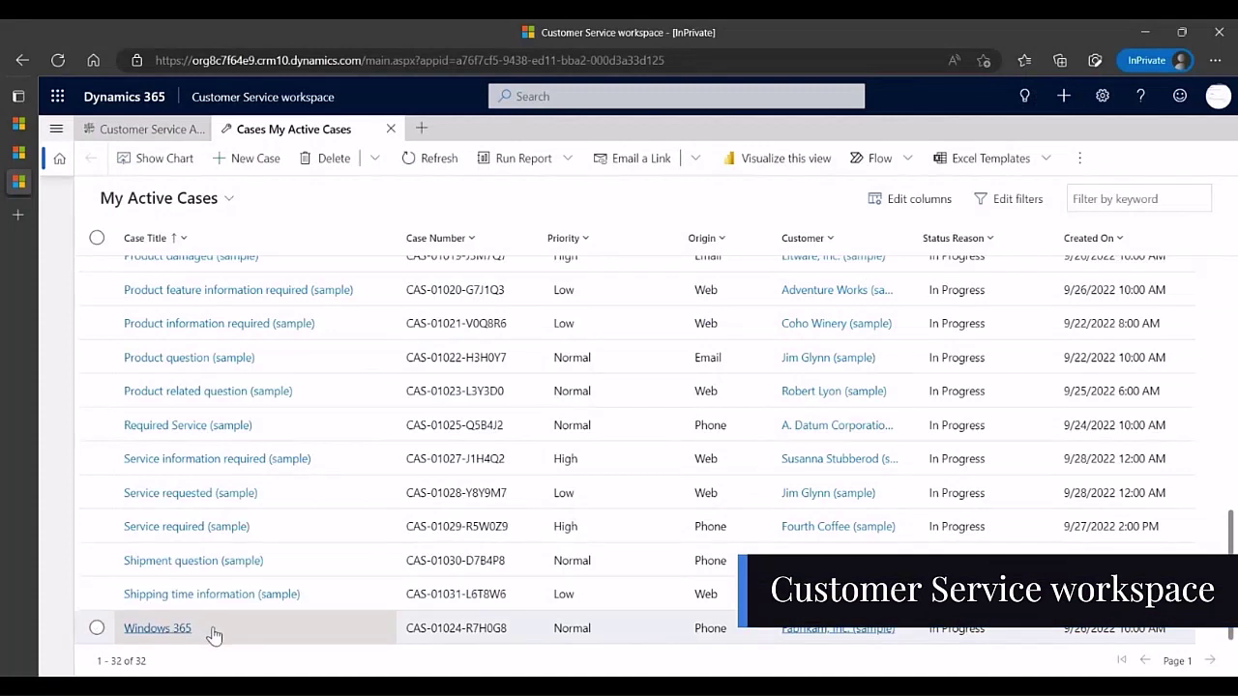
Step: Open the Windows 365 case and search knowledge articles for 'windows 365'
{"action": "left_click", "coordinate": [213, 634]}
{"action": "left_click", "coordinate": [175, 631]}
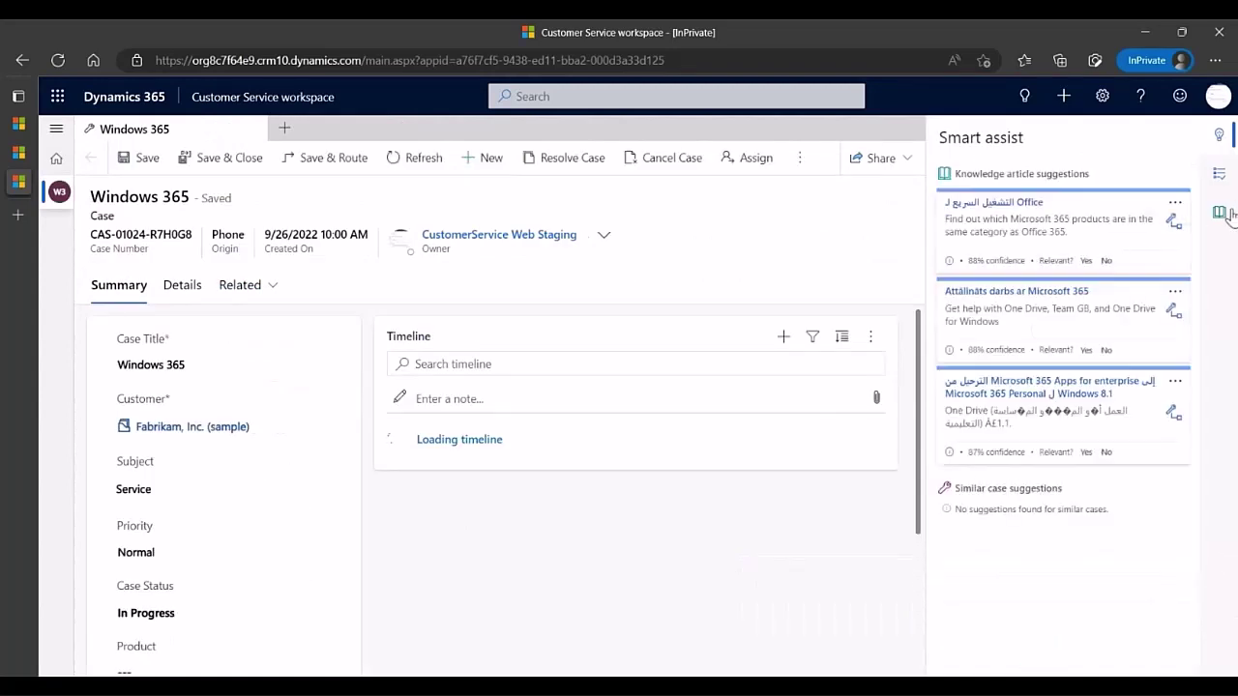
{"action": "left_click", "coordinate": [1220, 213]}
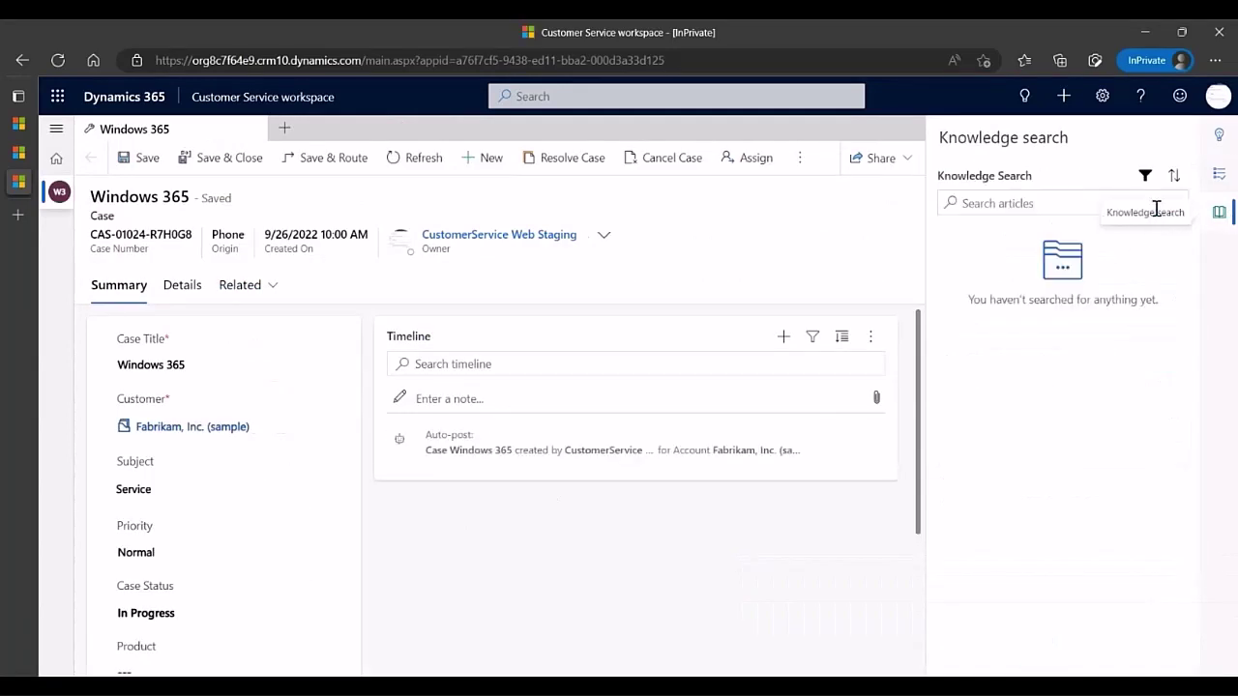
{"action": "left_click", "coordinate": [1139, 203]}
{"action": "type", "text": "window"}
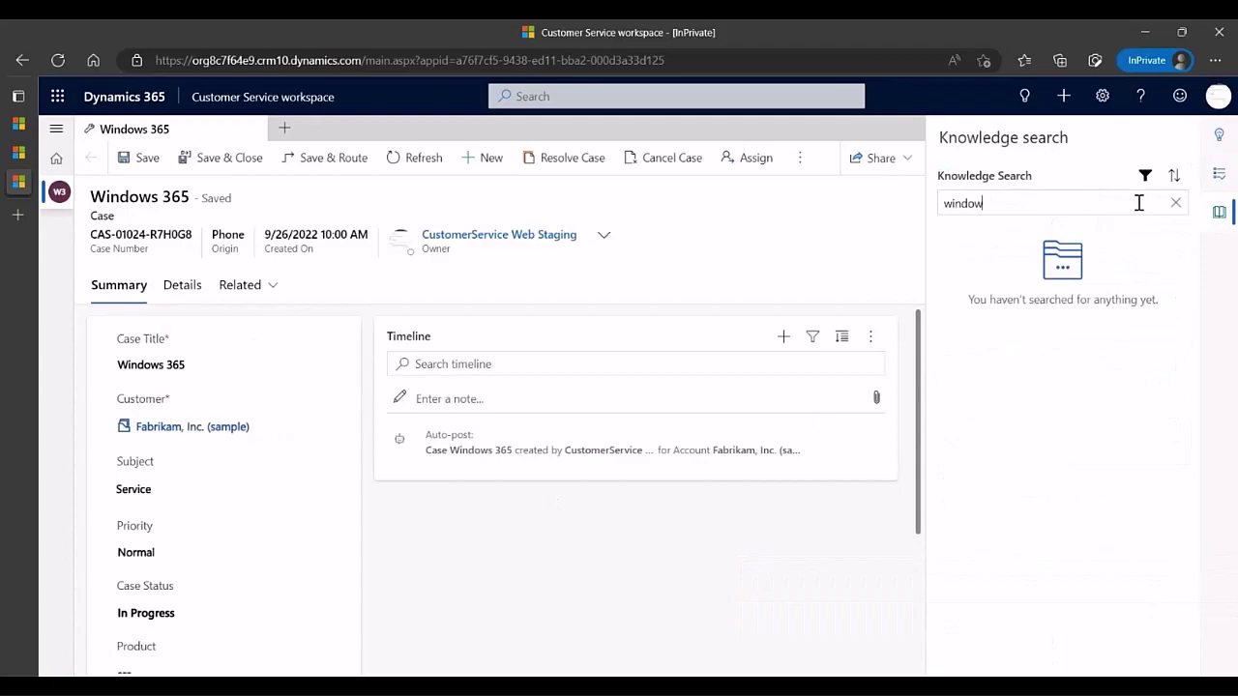
{"action": "type", "text": "s 365"}
{"action": "key", "text": "Return"}
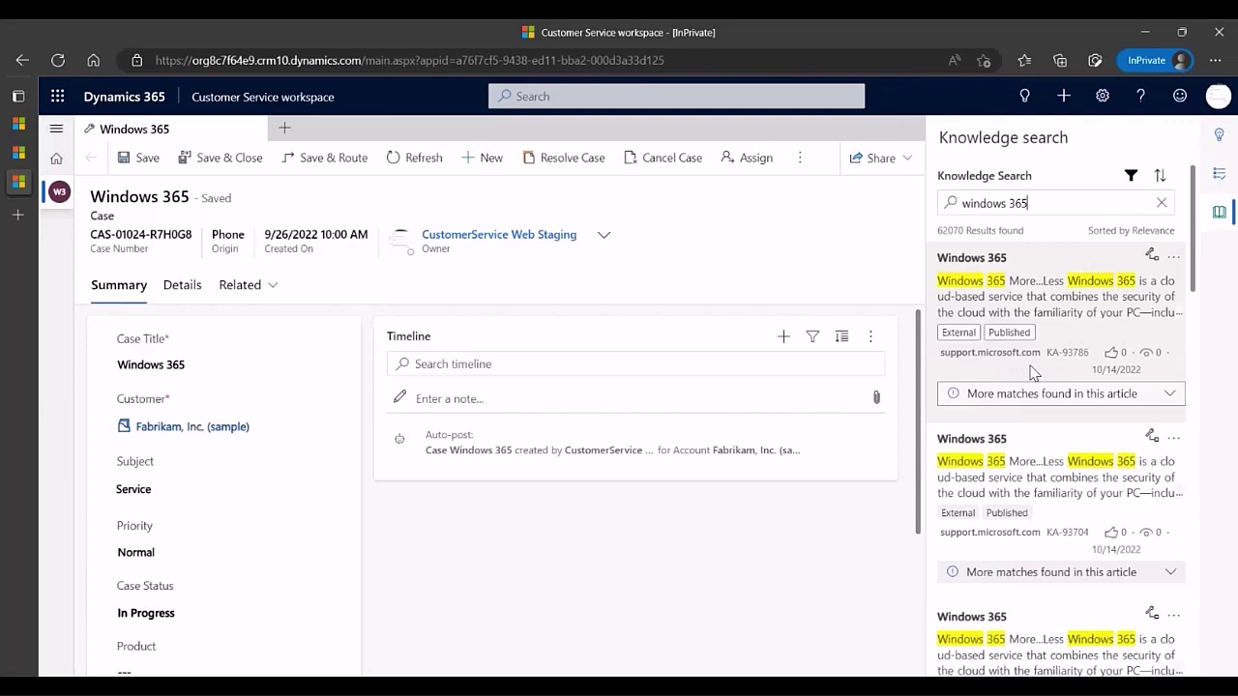
Step: Open the first Windows 365 article, KA-93786, and link it to the case
{"action": "left_click", "coordinate": [1056, 310]}
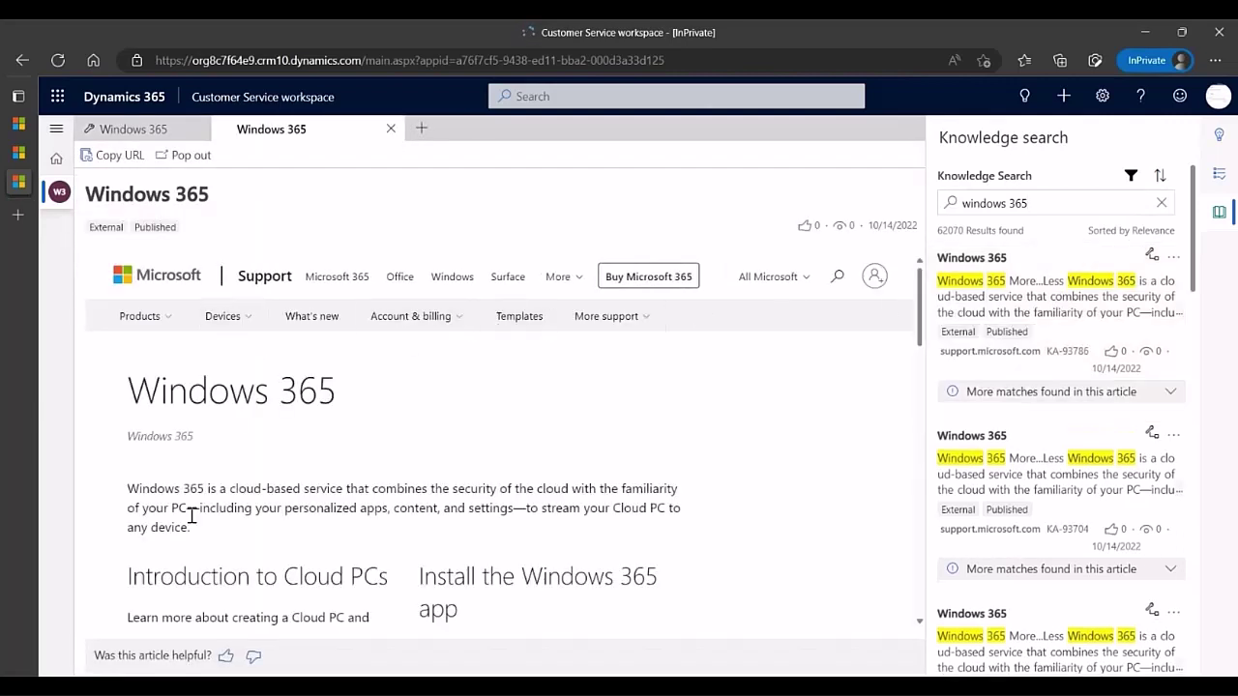
{"action": "scroll", "coordinate": [187, 506], "scroll_direction": "down", "scroll_amount": 1}
{"action": "left_click_drag", "start_coordinate": [126, 376], "coordinate": [404, 376]}
Step: Resolve the Windows 365 case as Problem Solved with resolution 'Knowledge article'
{"action": "left_click", "coordinate": [150, 131]}
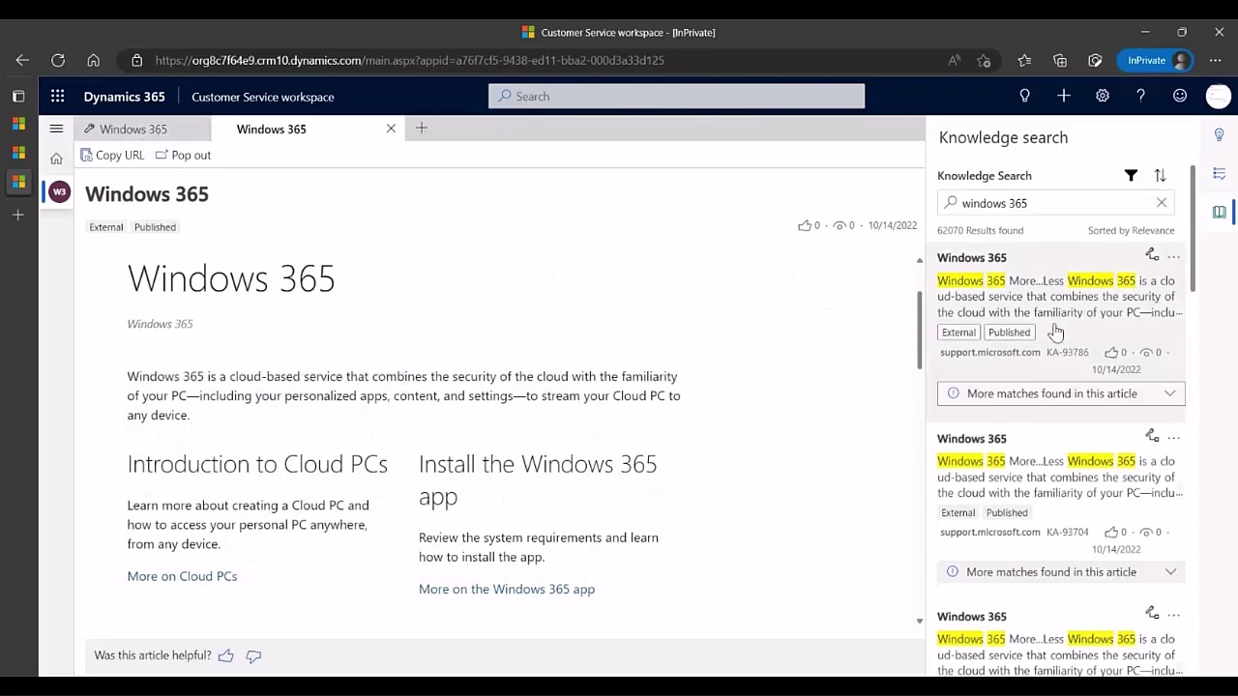
{"action": "scroll", "coordinate": [624, 510], "scroll_direction": "down", "scroll_amount": 2}
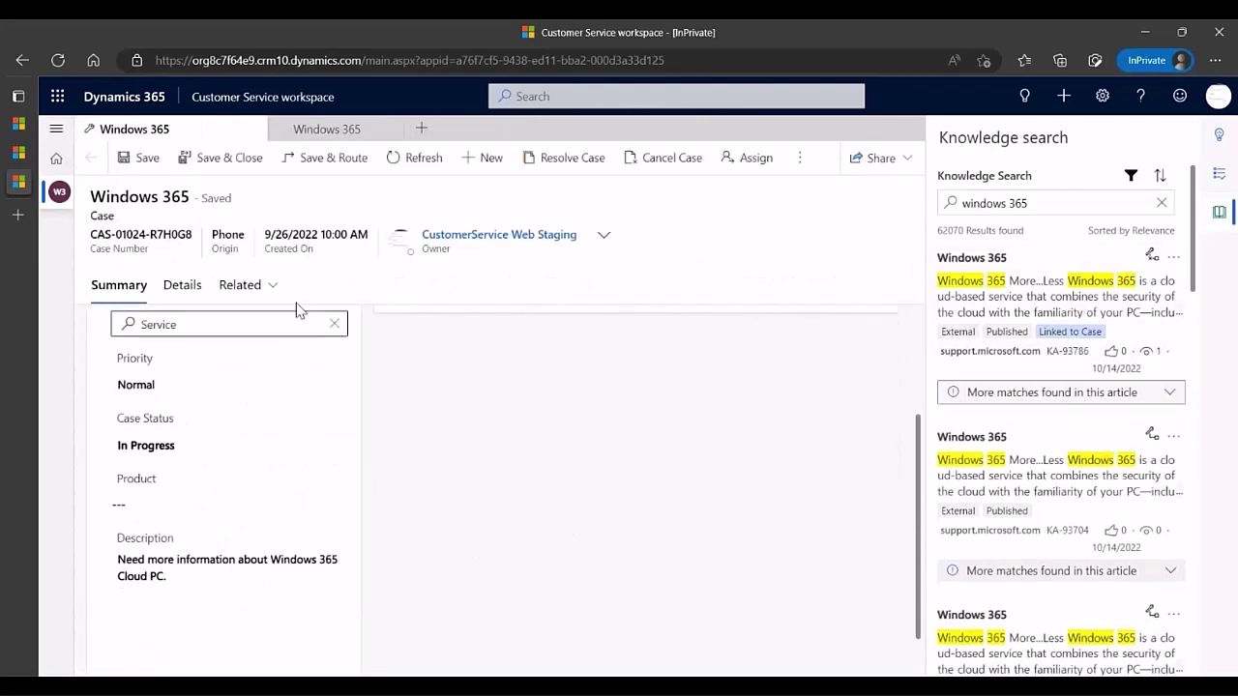
{"action": "left_click", "coordinate": [573, 157]}
{"action": "left_click", "coordinate": [699, 274]}
{"action": "type", "text": "Knowledge article"}
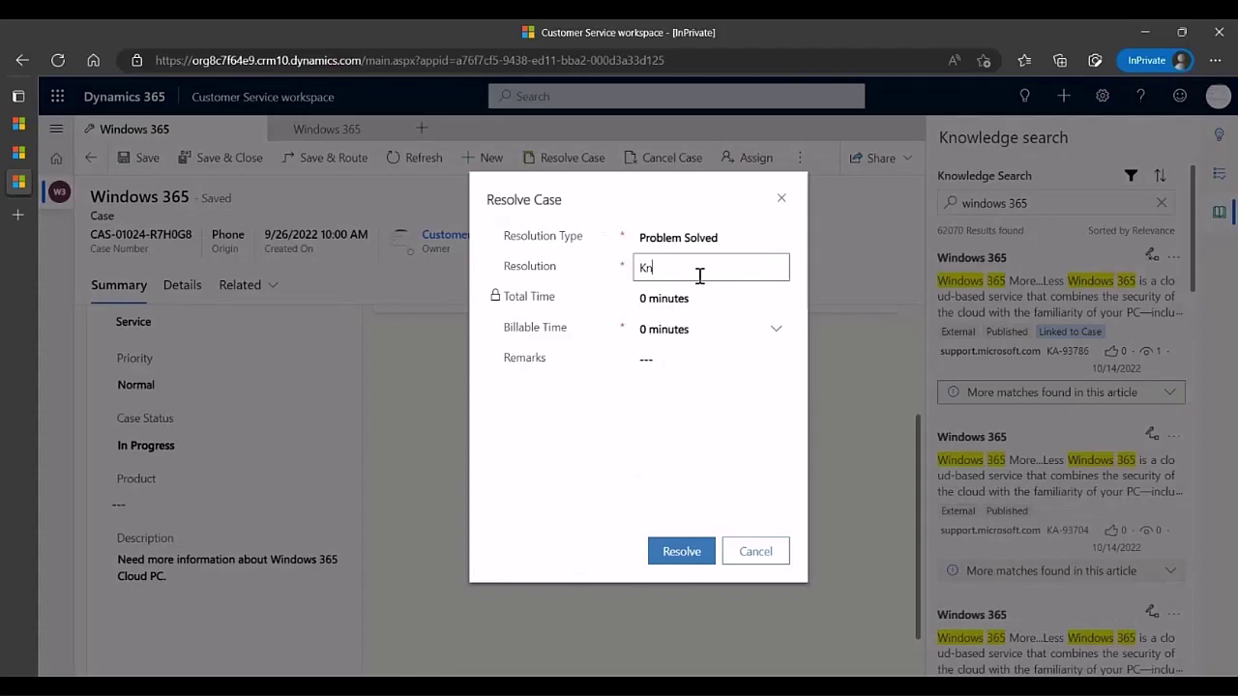
{"action": "left_click", "coordinate": [694, 554]}
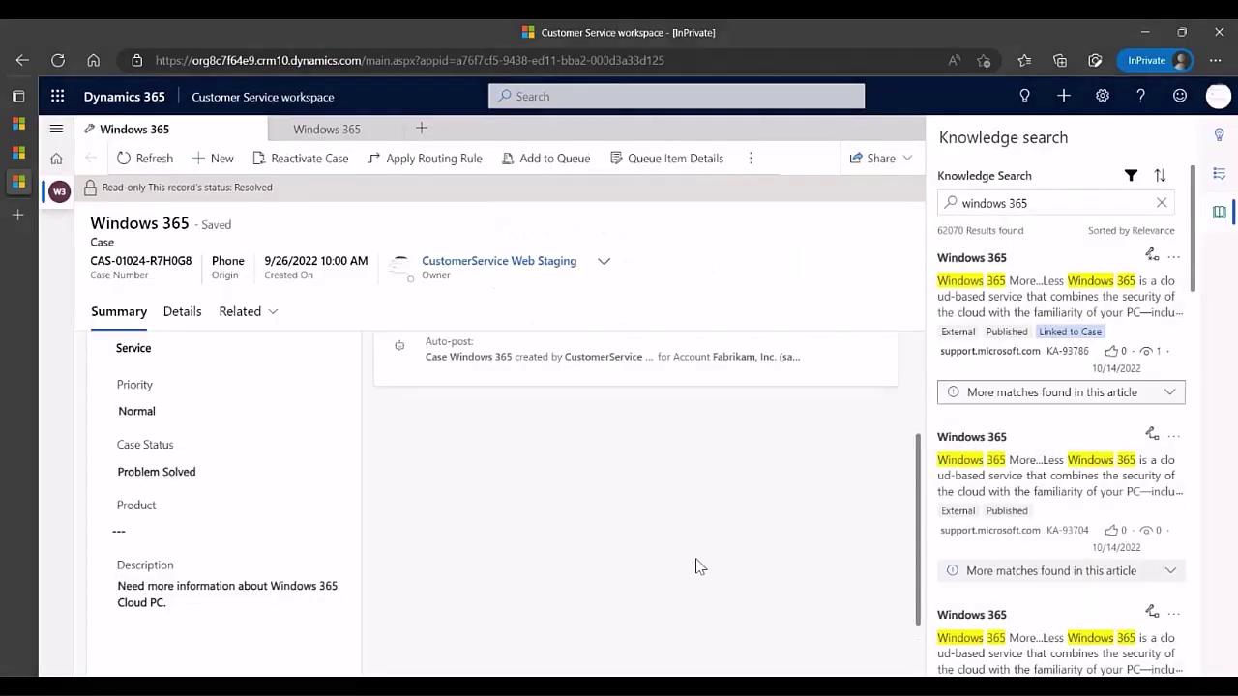